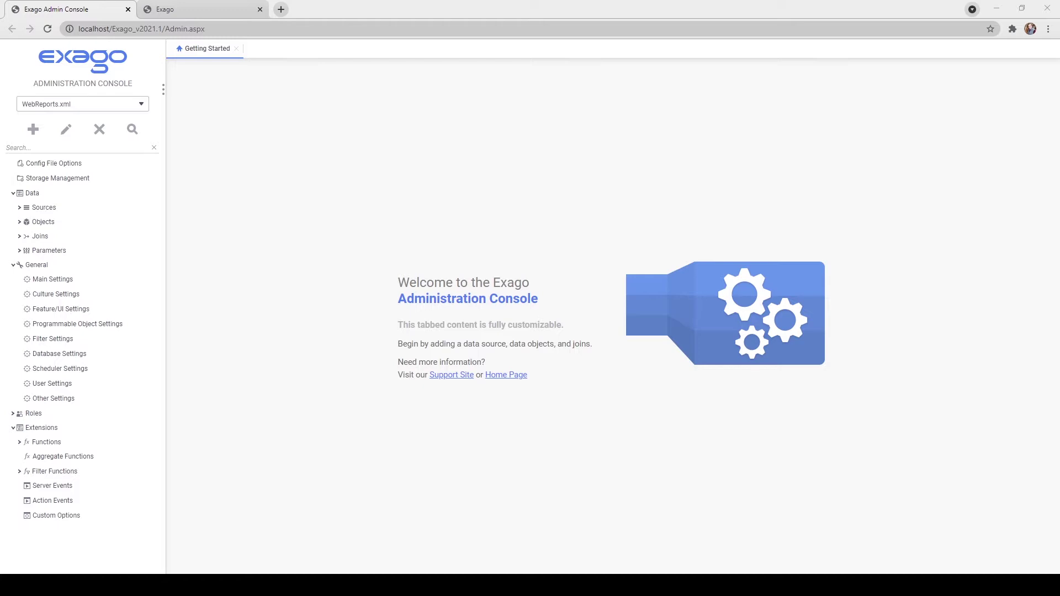
Expand Data > Sources in the navigation tree and select the Northwind data source.
{"action": "key", "text": "ctrl+l"}
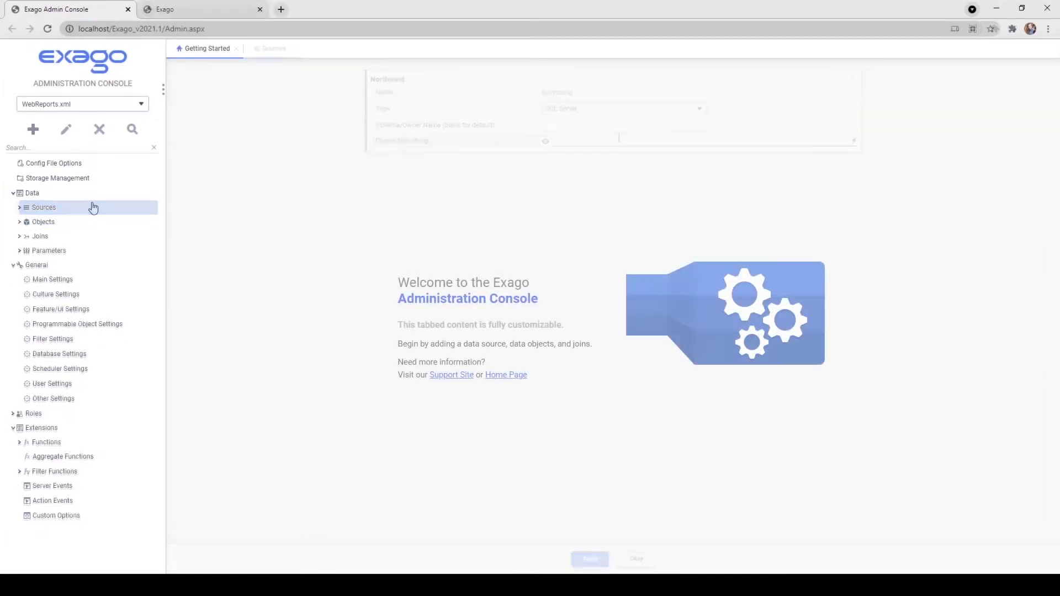
{"action": "left_click", "coordinate": [93, 207]}
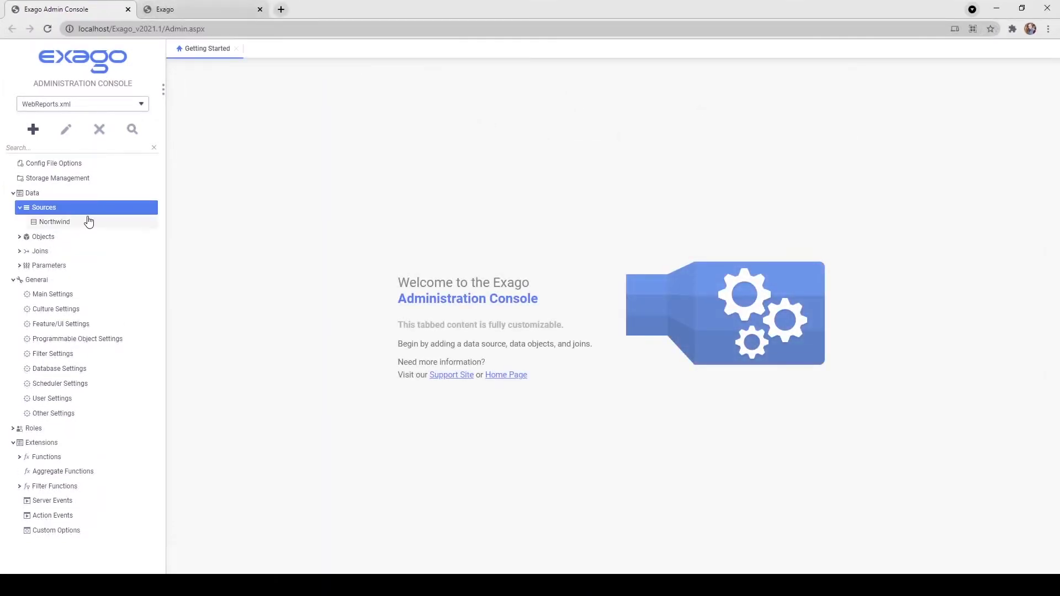
{"action": "left_click", "coordinate": [87, 221]}
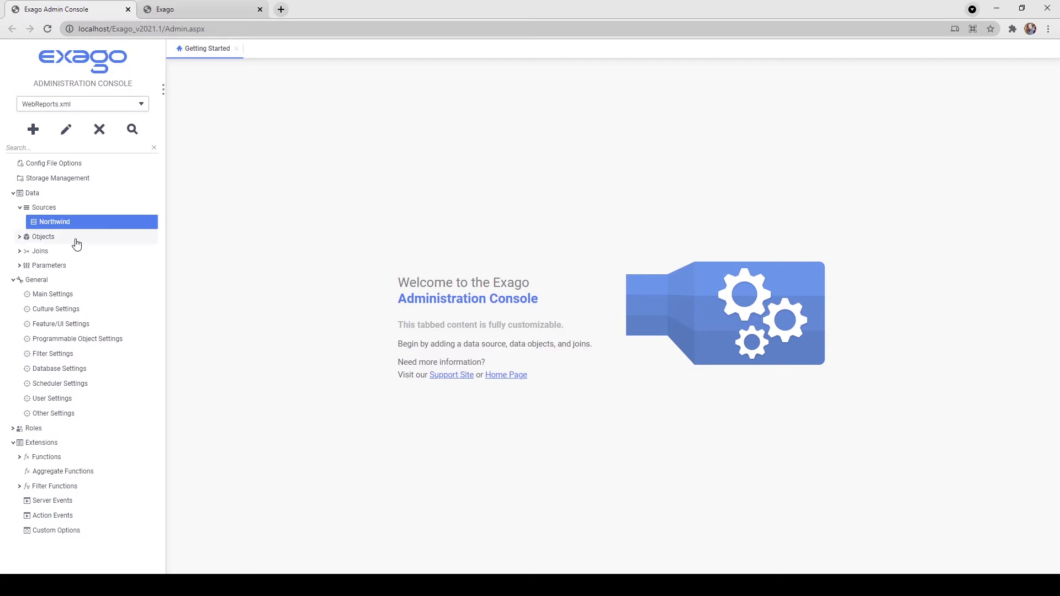
Add a new Northwind data object, then browse the Name picker and Custom SQL editor, cancelling both.
{"action": "left_click", "coordinate": [77, 241]}
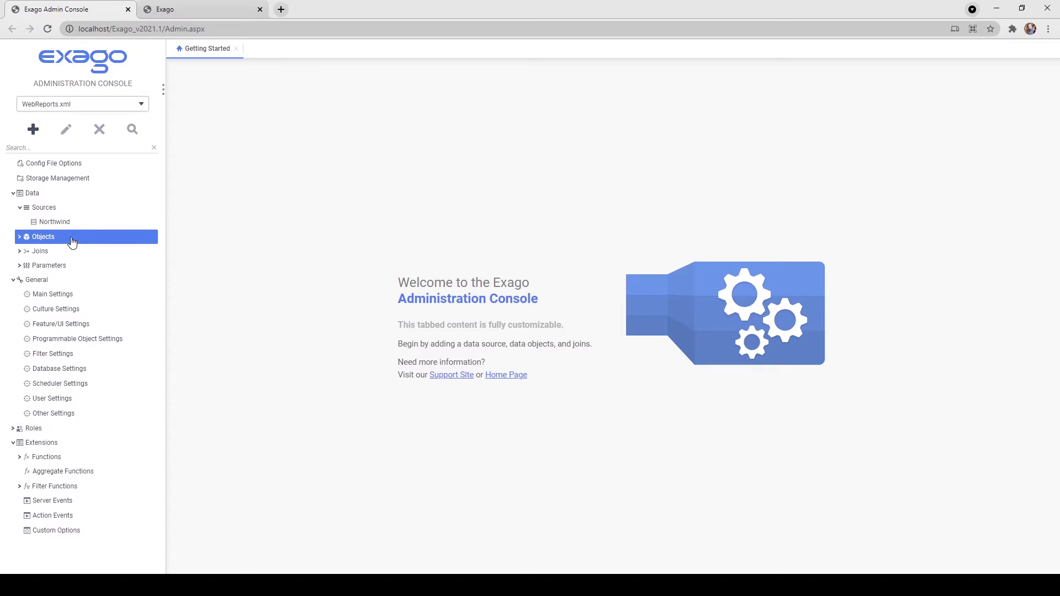
{"action": "left_click", "coordinate": [33, 130]}
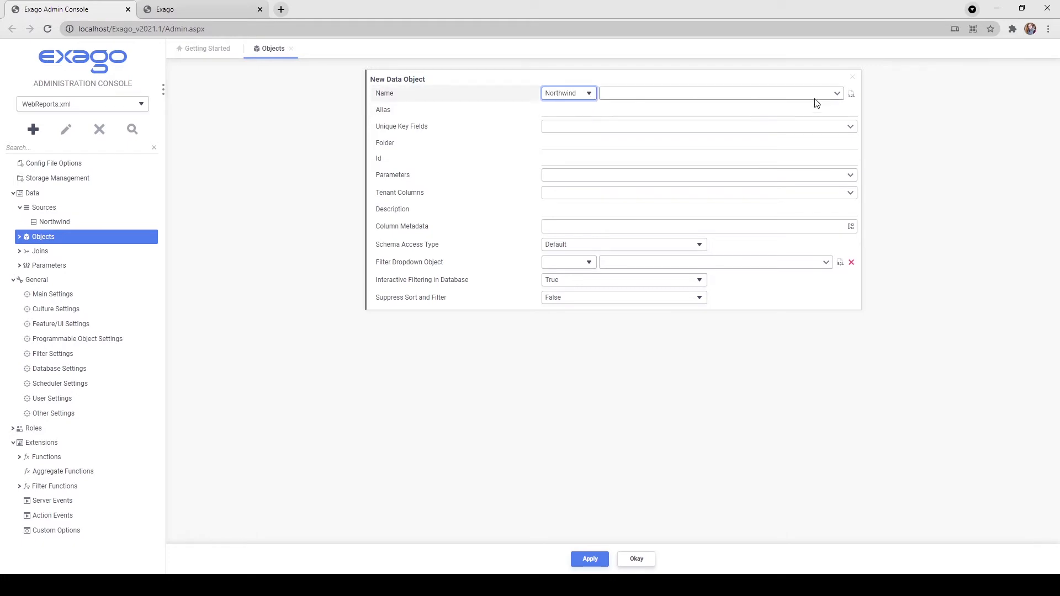
{"action": "left_click", "coordinate": [837, 94]}
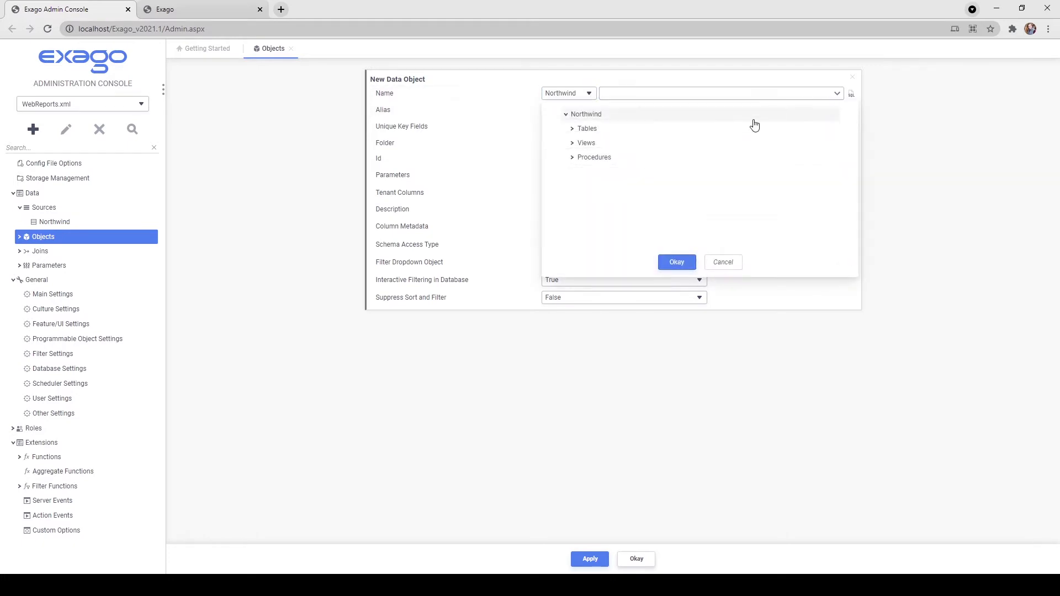
{"action": "left_click", "coordinate": [638, 130]}
{"action": "left_click", "coordinate": [639, 145]}
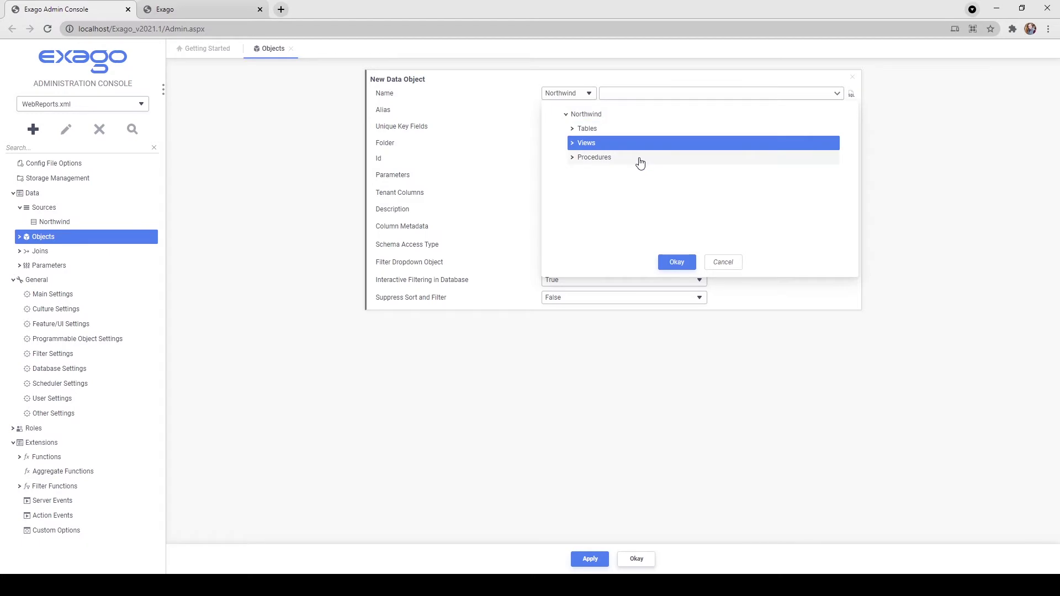
{"action": "left_click", "coordinate": [639, 160]}
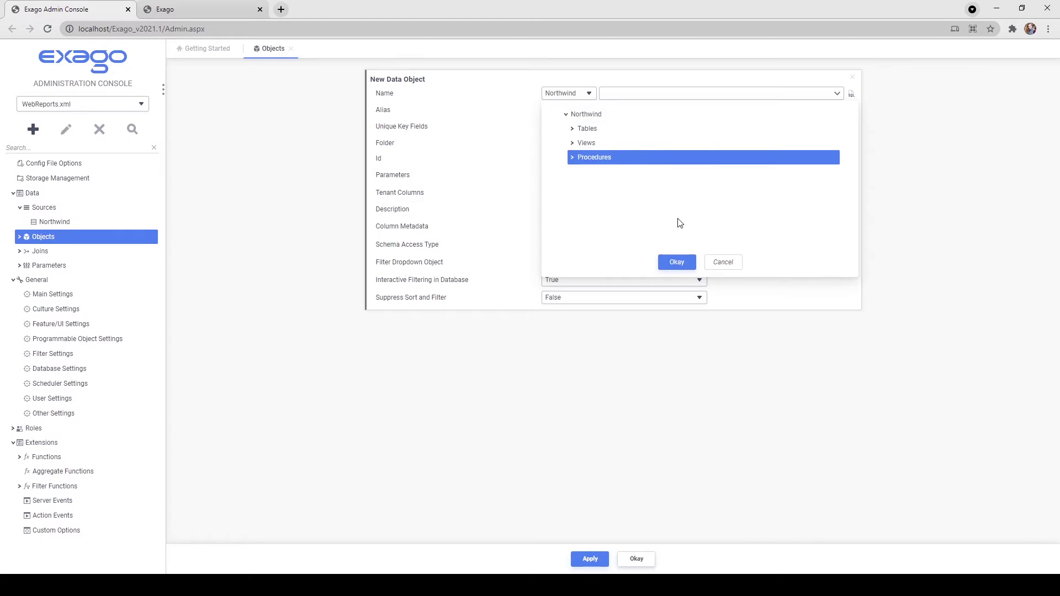
{"action": "left_click", "coordinate": [734, 267]}
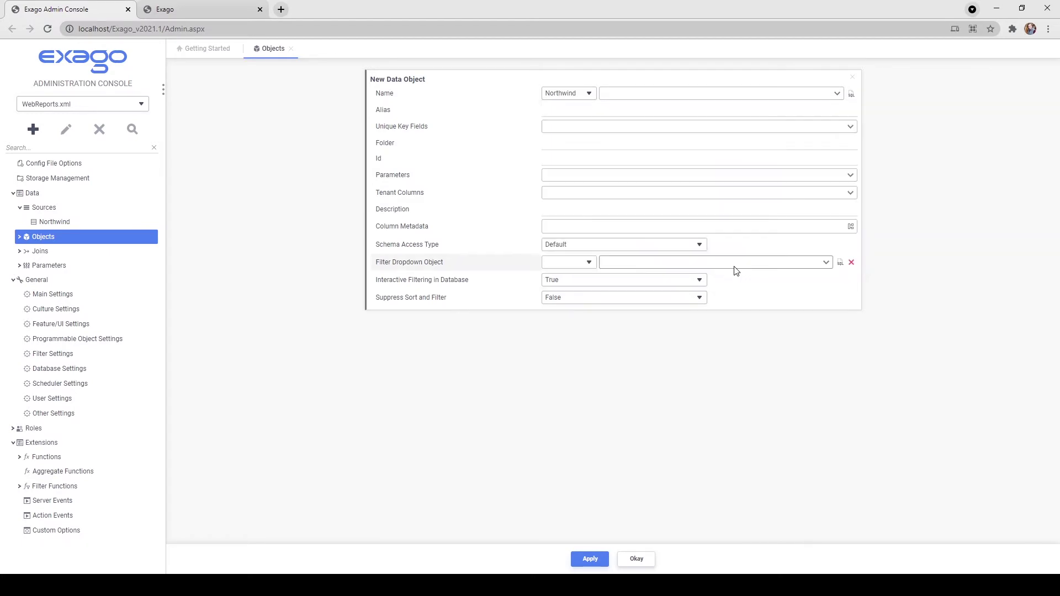
{"action": "left_click", "coordinate": [850, 96]}
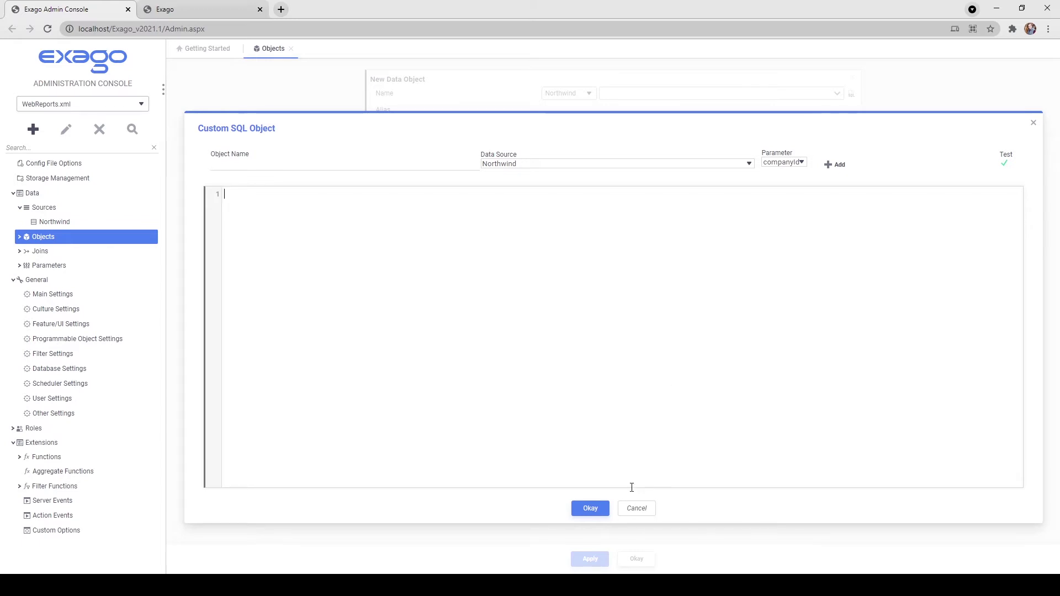
{"action": "left_click", "coordinate": [635, 507]}
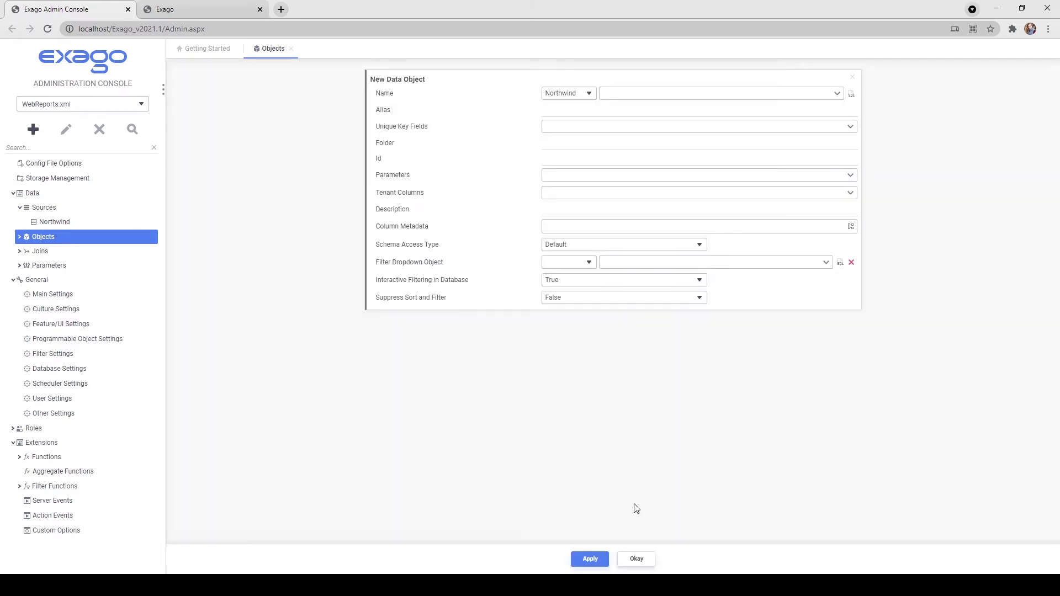
Pick the Northwind table dbo.Orders as the object's name and enter the alias 'Purchases'.
{"action": "left_click", "coordinate": [835, 94]}
{"action": "left_click", "coordinate": [654, 130]}
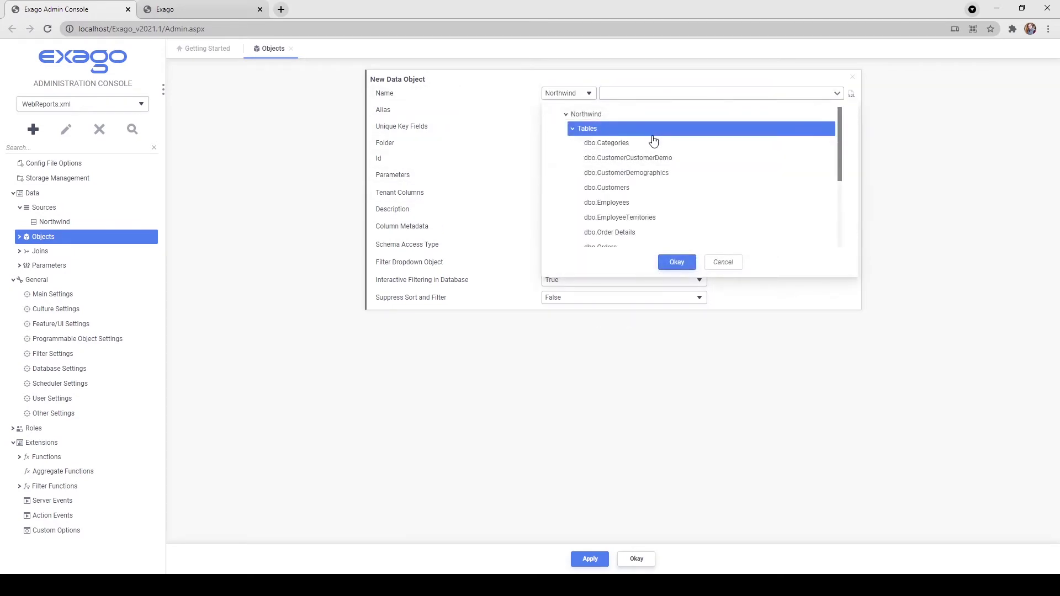
{"action": "scroll", "coordinate": [642, 185], "scroll_direction": "down", "scroll_amount": 1}
{"action": "left_click", "coordinate": [639, 193]}
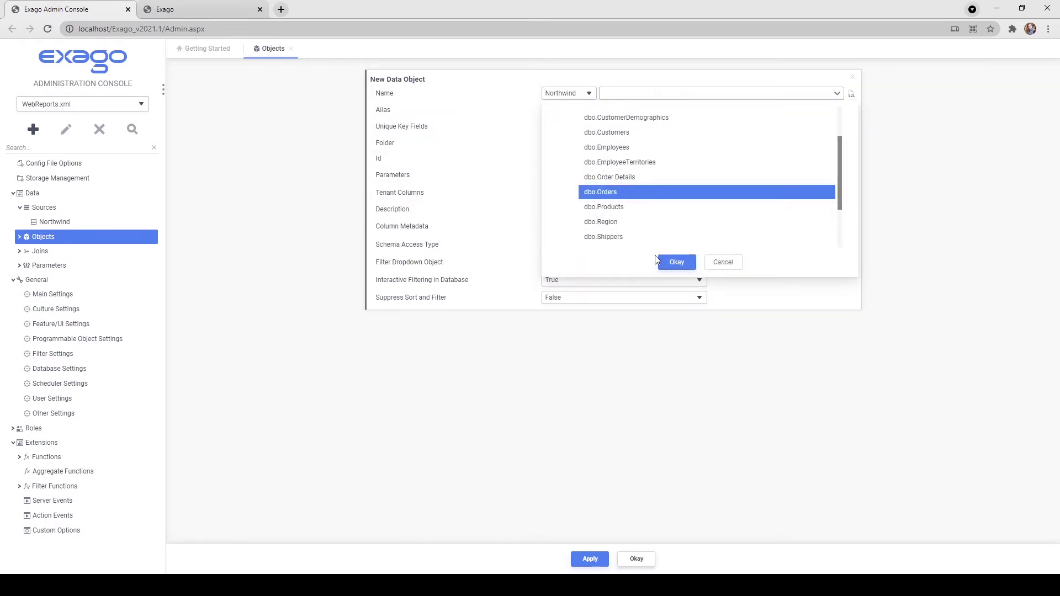
{"action": "left_click", "coordinate": [678, 264]}
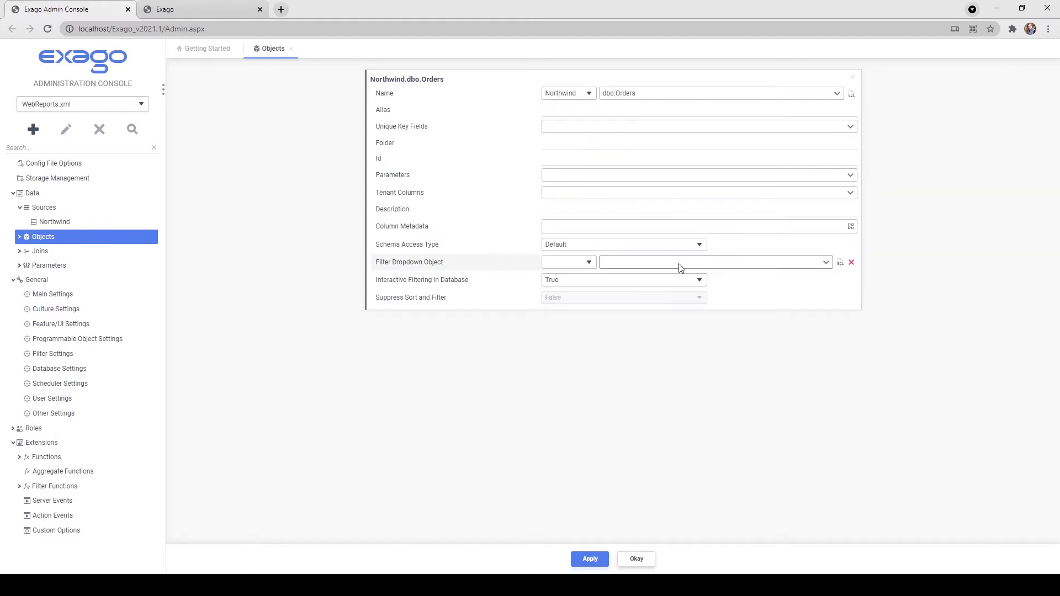
{"action": "left_click", "coordinate": [597, 111]}
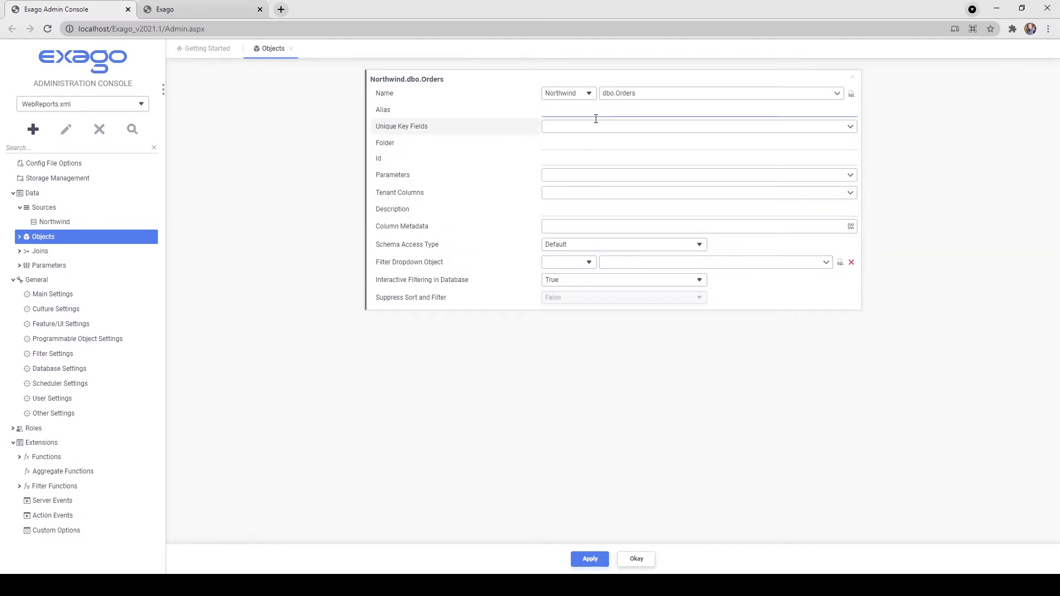
{"action": "type", "text": "Purchases"}
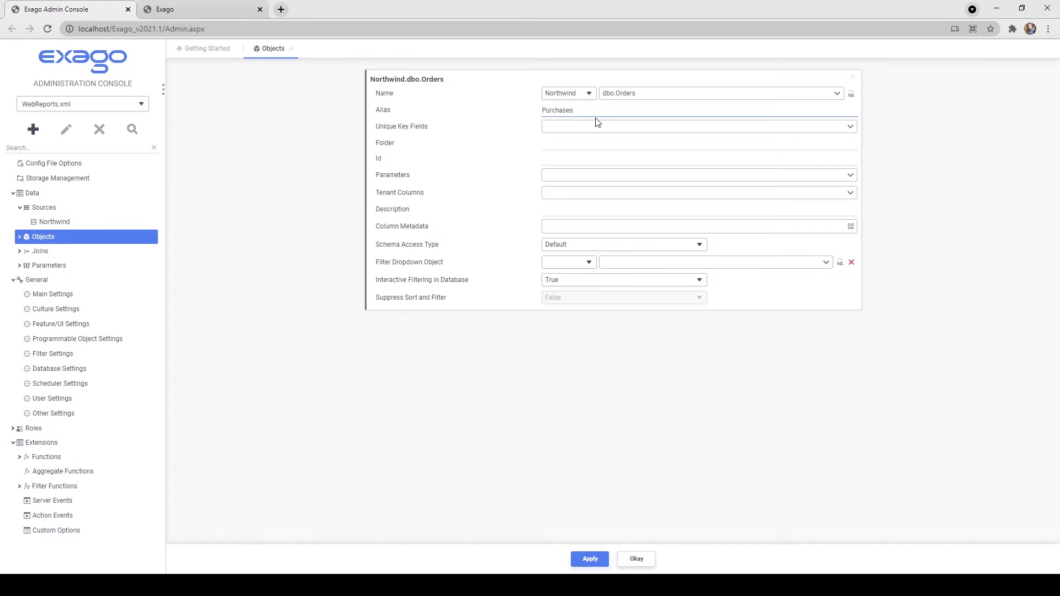
Add OrderID as the data object's unique key field.
{"action": "left_click", "coordinate": [639, 132]}
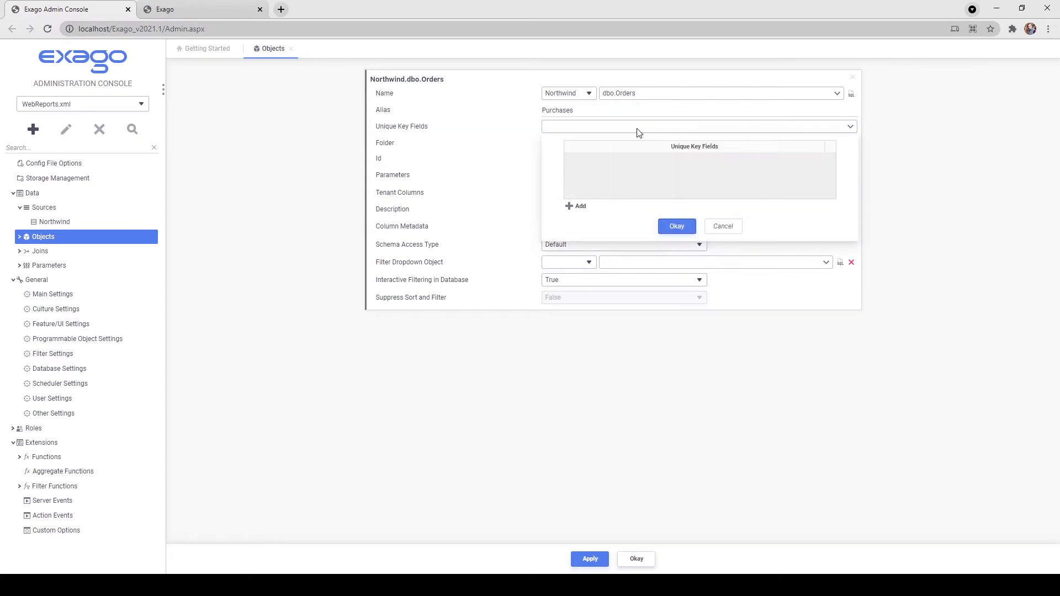
{"action": "left_click", "coordinate": [571, 213]}
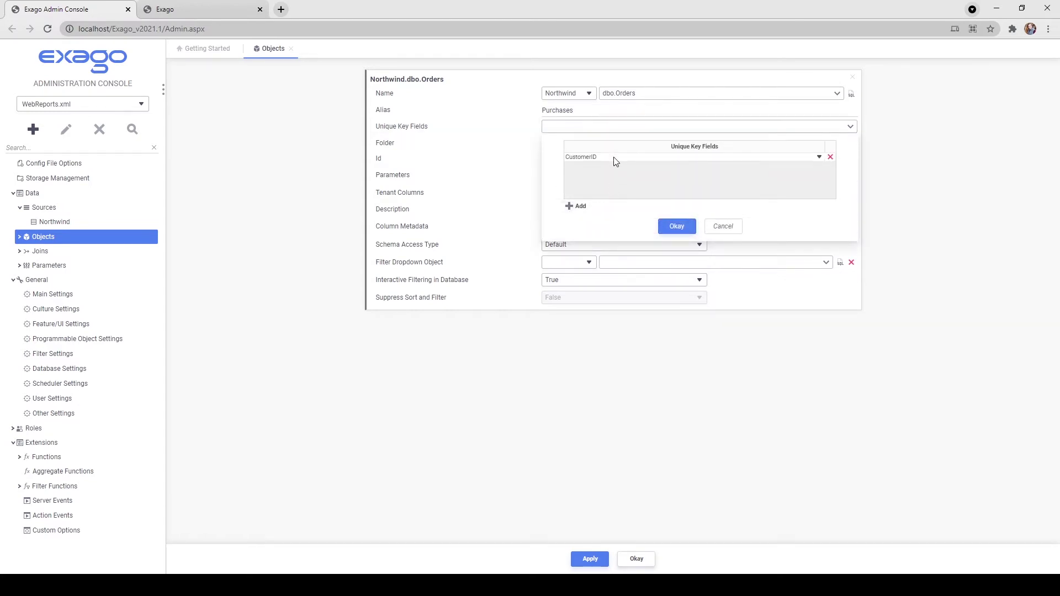
{"action": "key", "text": "Up"}
{"action": "left_click", "coordinate": [670, 228]}
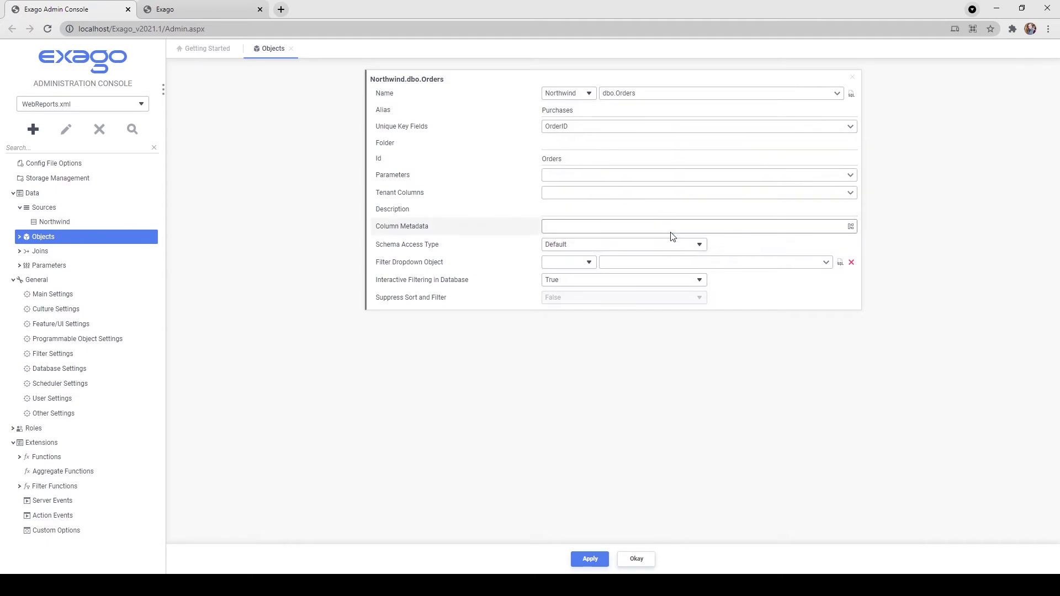
Set the folder to Northwind\Orders and append _0 so the Id reads Orders_0.
{"action": "left_click", "coordinate": [587, 145]}
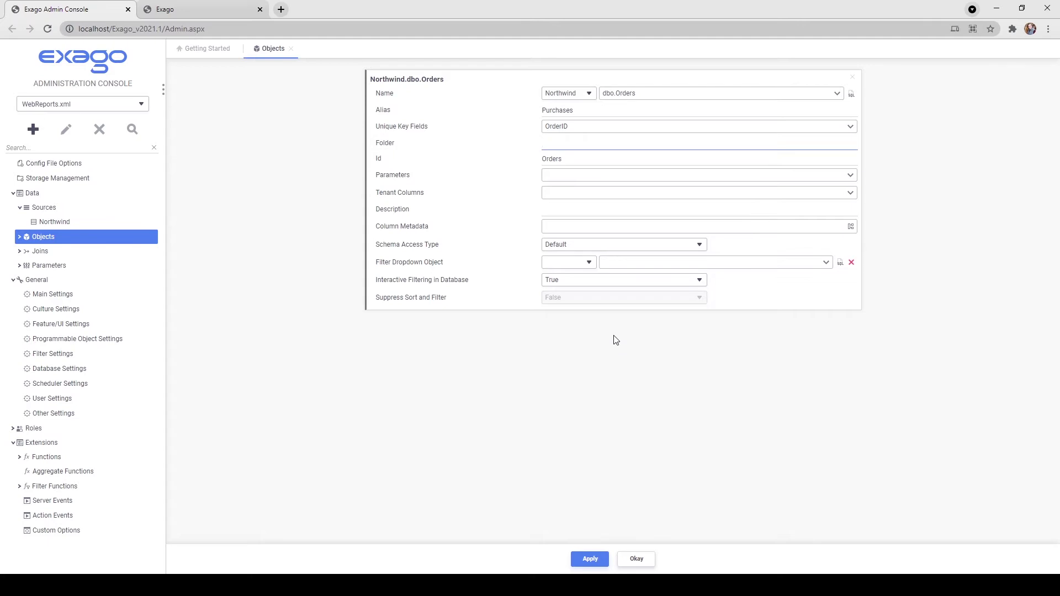
{"action": "type", "text": "Northwind\\Orders"}
{"action": "left_click", "coordinate": [618, 342]}
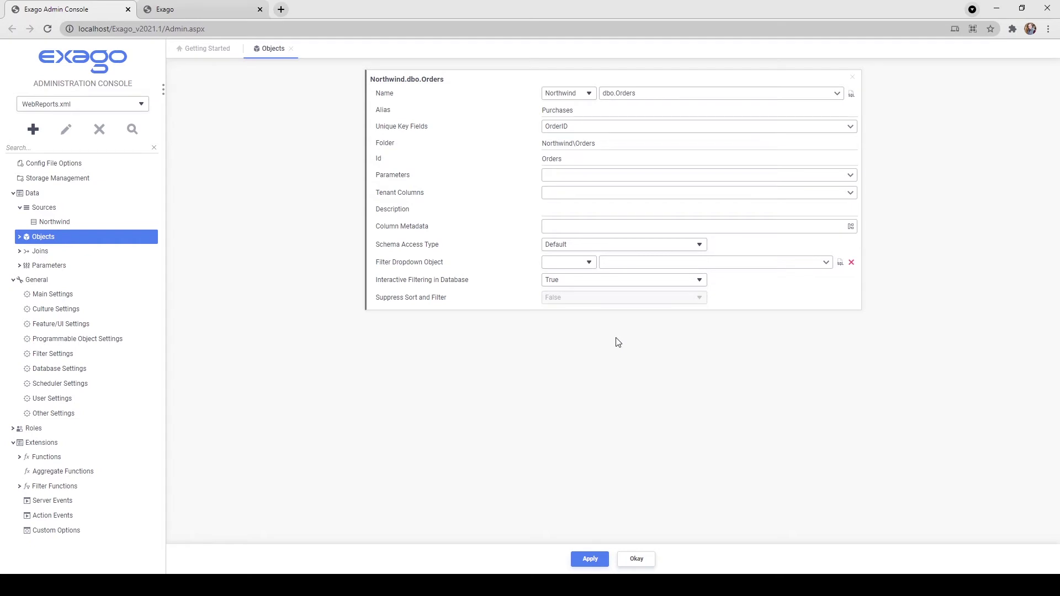
{"action": "left_click", "coordinate": [585, 159]}
{"action": "type", "text": "_0"}
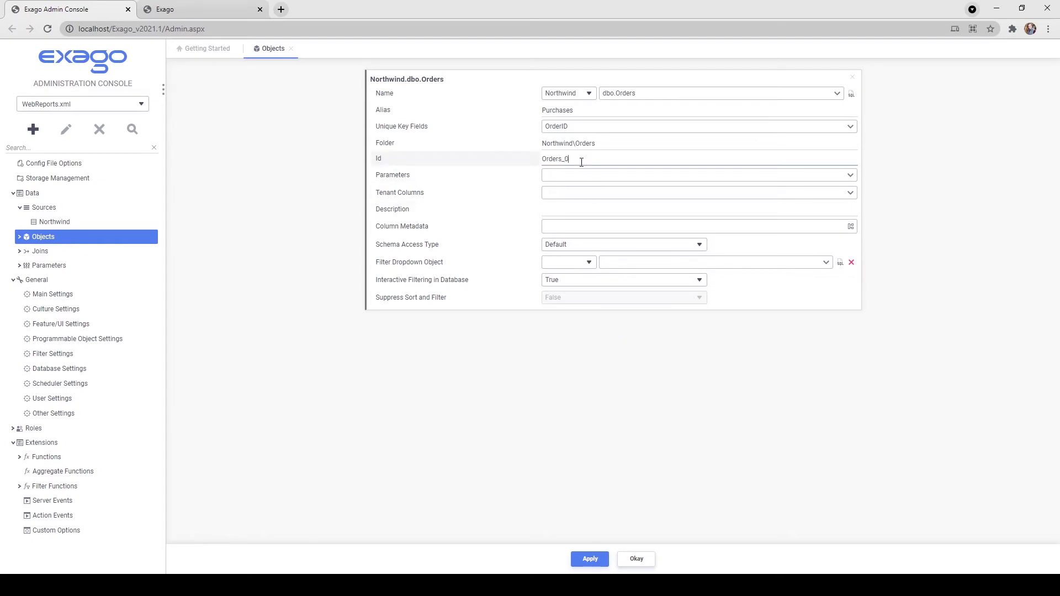
{"action": "left_click", "coordinate": [594, 344]}
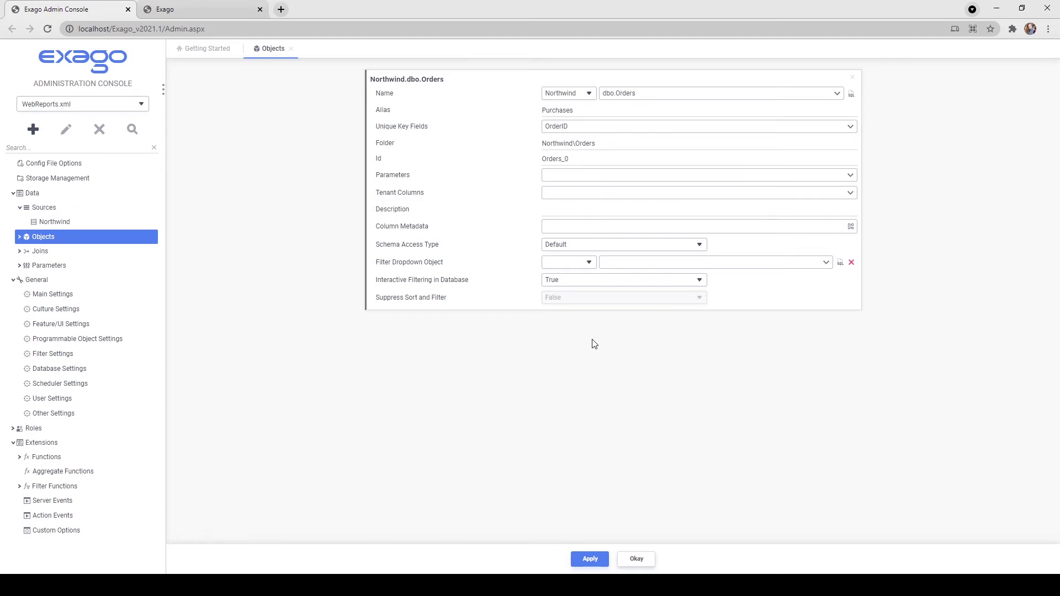
Open the Parameters settings and add a row, then cancel without keeping changes.
{"action": "left_click", "coordinate": [595, 180]}
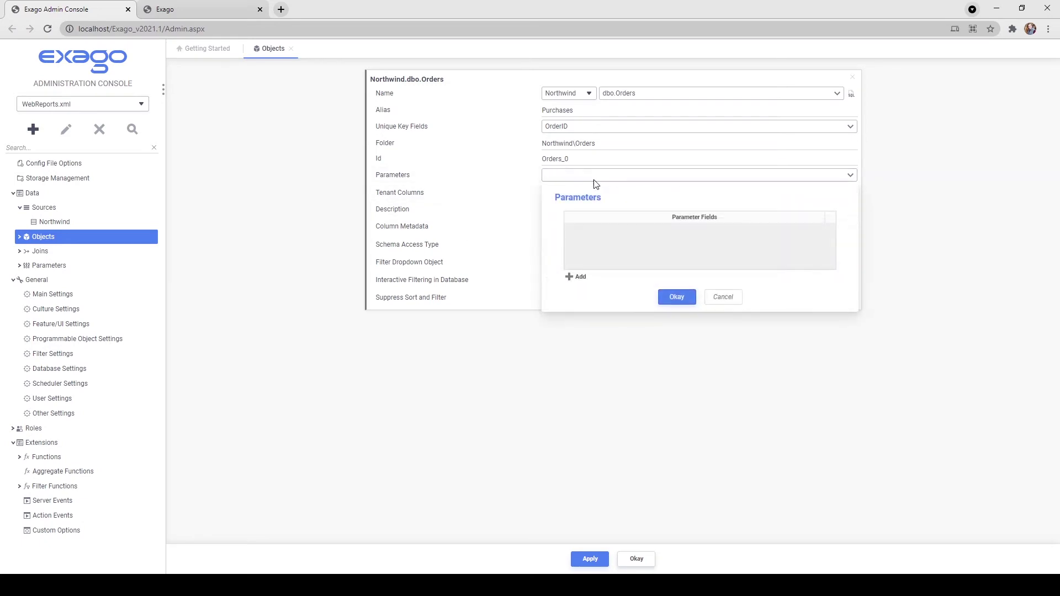
{"action": "left_click", "coordinate": [576, 277]}
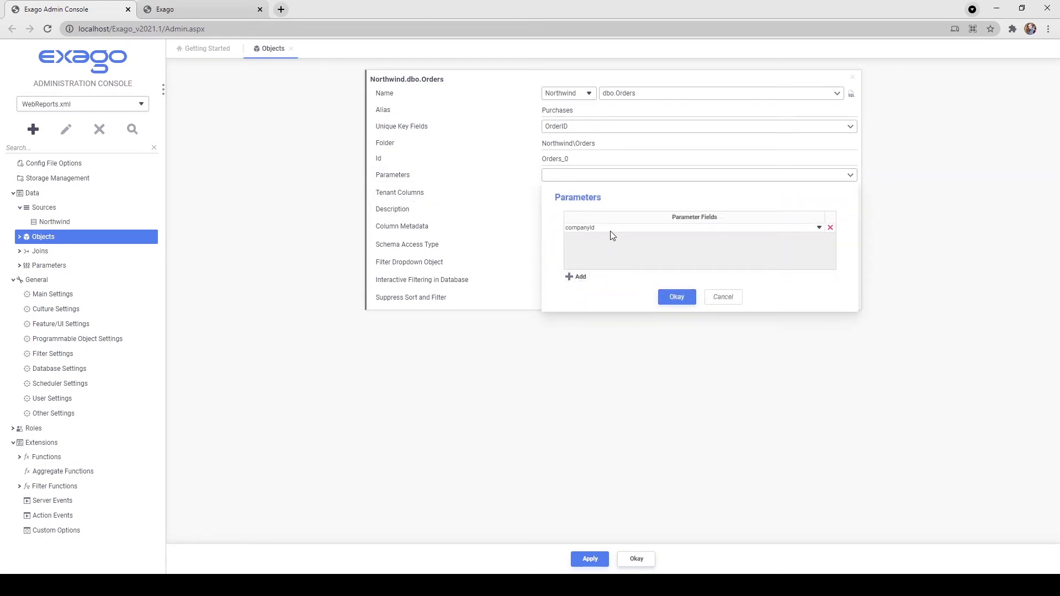
{"action": "left_click", "coordinate": [715, 301]}
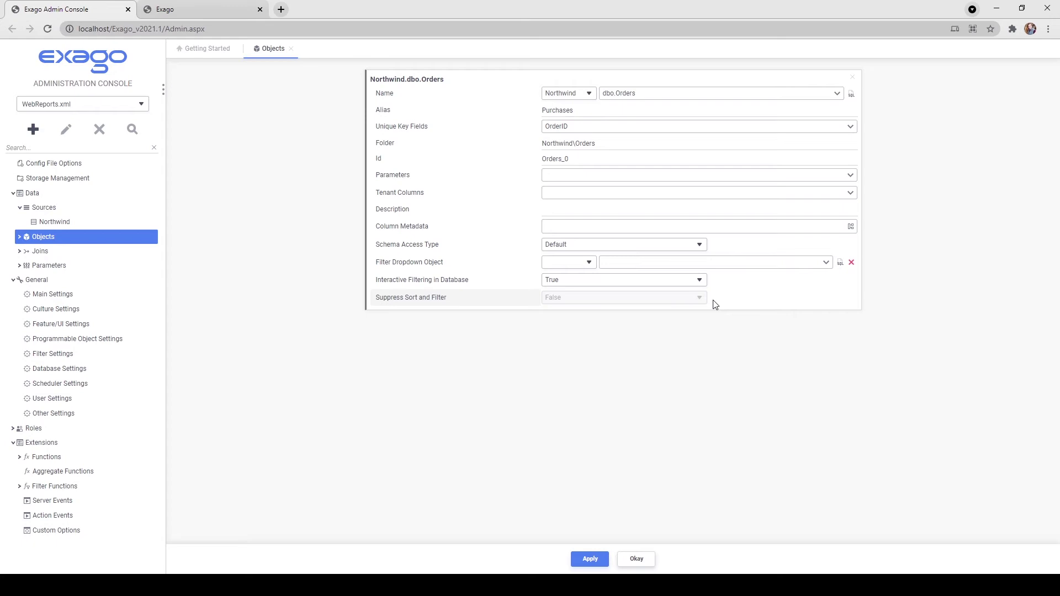
Add CustomerID as a tenant column mapped to the userId tenant parameter.
{"action": "left_click", "coordinate": [620, 193]}
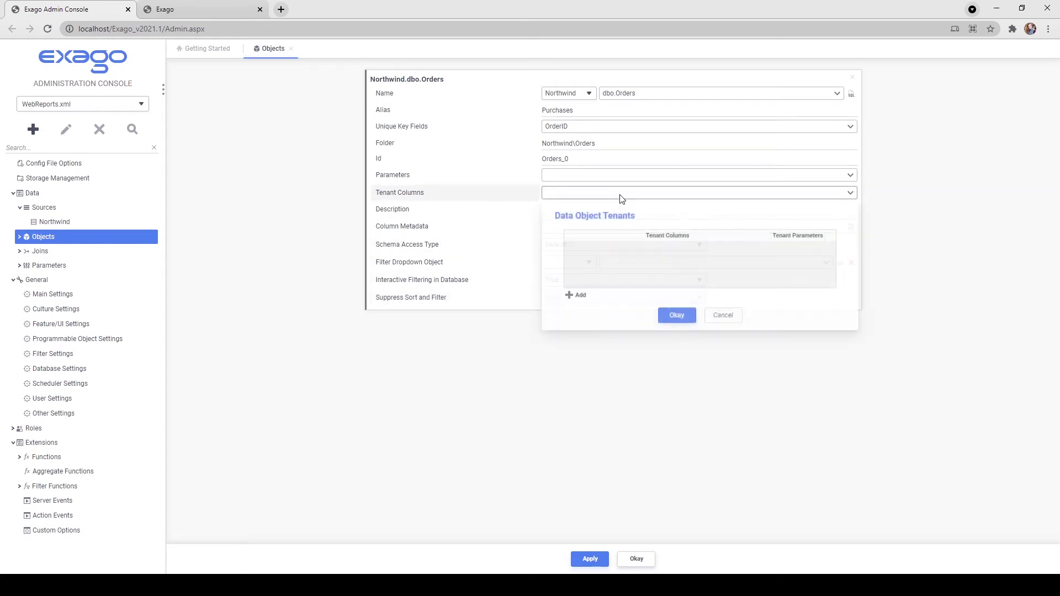
{"action": "left_click", "coordinate": [576, 294]}
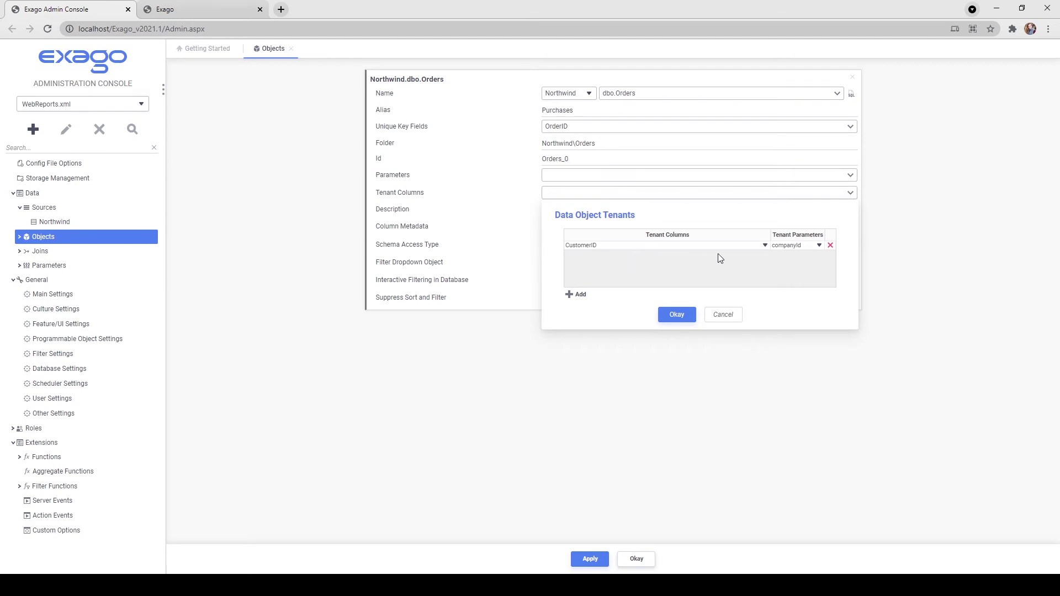
{"action": "left_click", "coordinate": [784, 289]}
{"action": "left_click", "coordinate": [676, 318]}
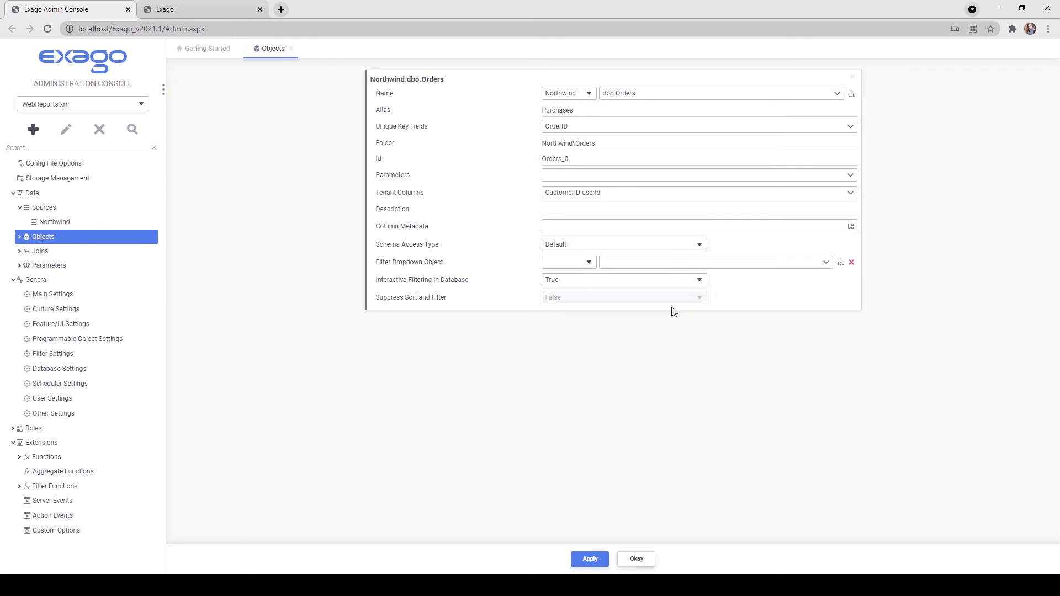
Enter the description 'All customer order information.', correcting the mistyped word.
{"action": "left_click", "coordinate": [641, 213]}
{"action": "type", "text": "All customer order inf"}
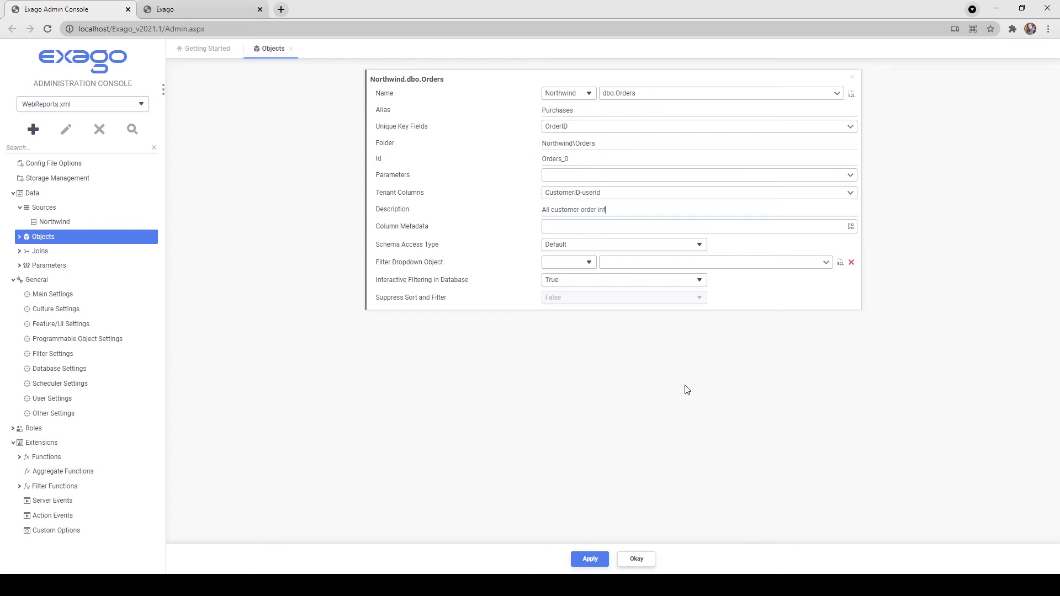
{"action": "type", "text": "ormation."}
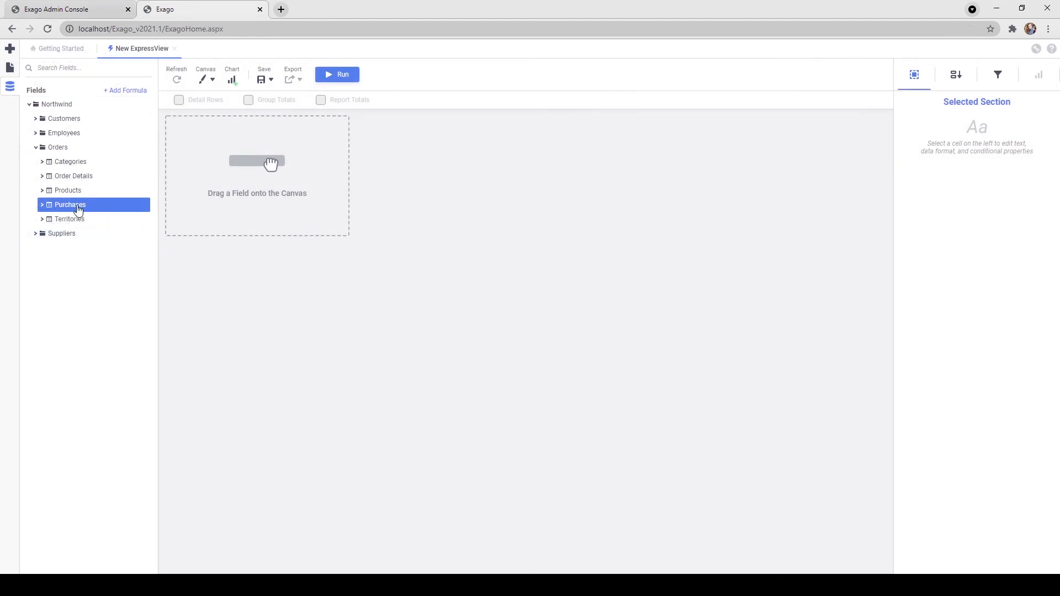
{"action": "mouse_move", "coordinate": [78, 210]}
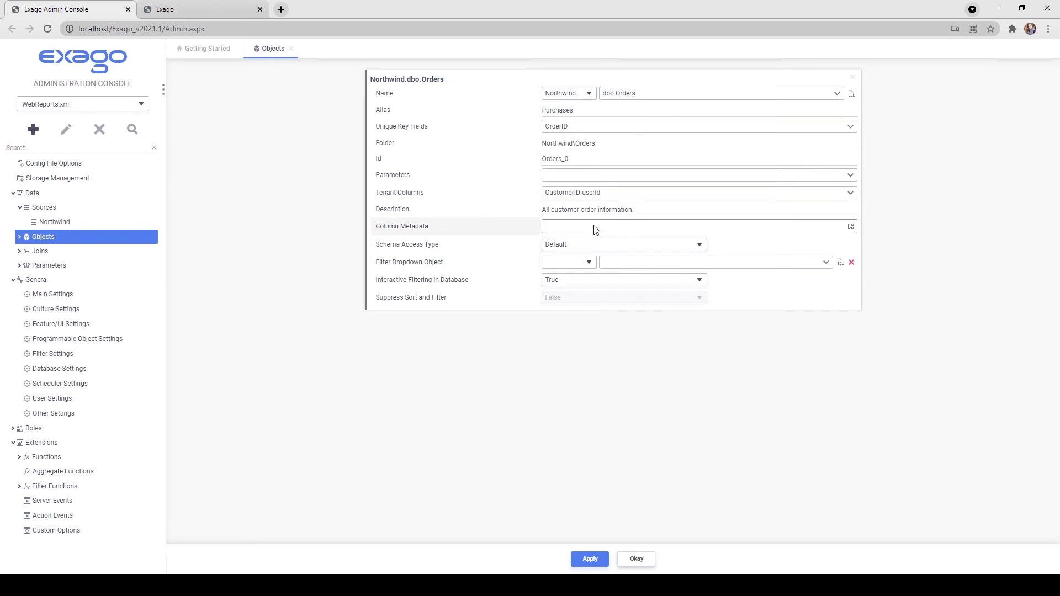
Choose Northwind and its table dbo.Order Details as the Filter Dropdown Object.
{"action": "left_click", "coordinate": [597, 249]}
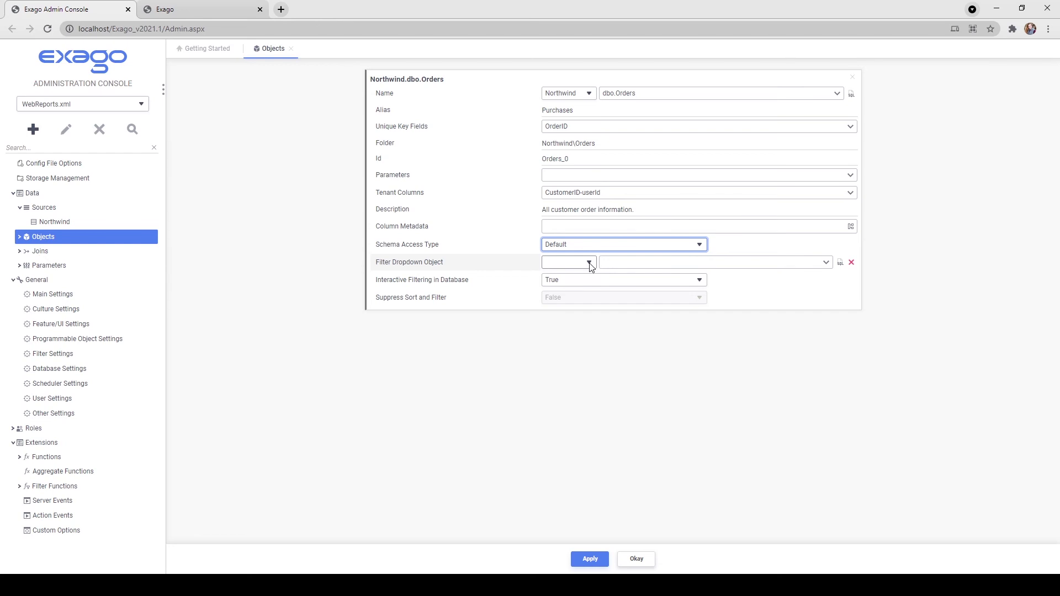
{"action": "left_click", "coordinate": [590, 266]}
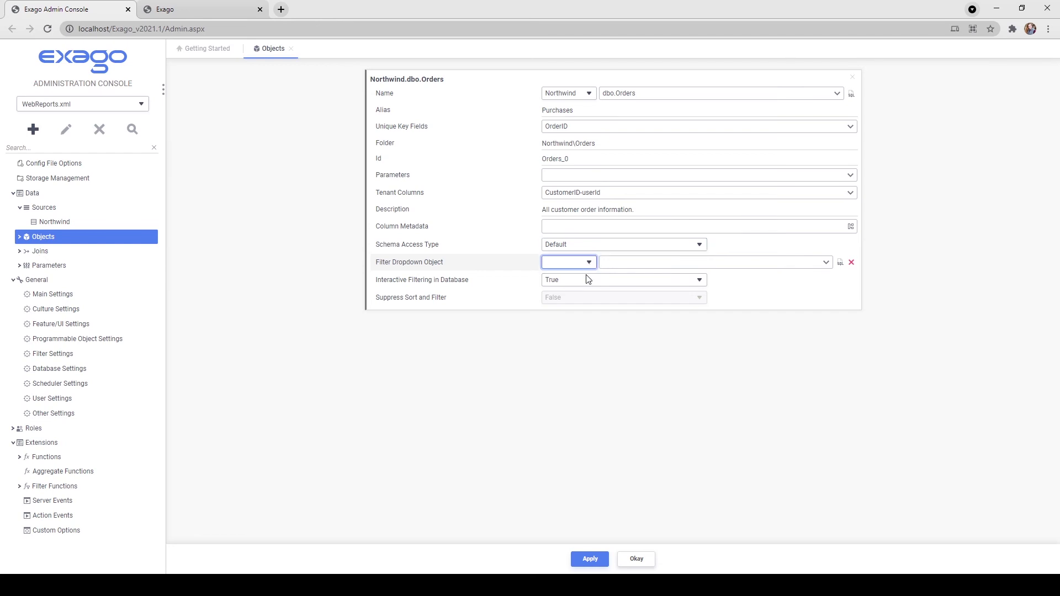
{"action": "left_click", "coordinate": [587, 279]}
{"action": "left_click", "coordinate": [610, 266]}
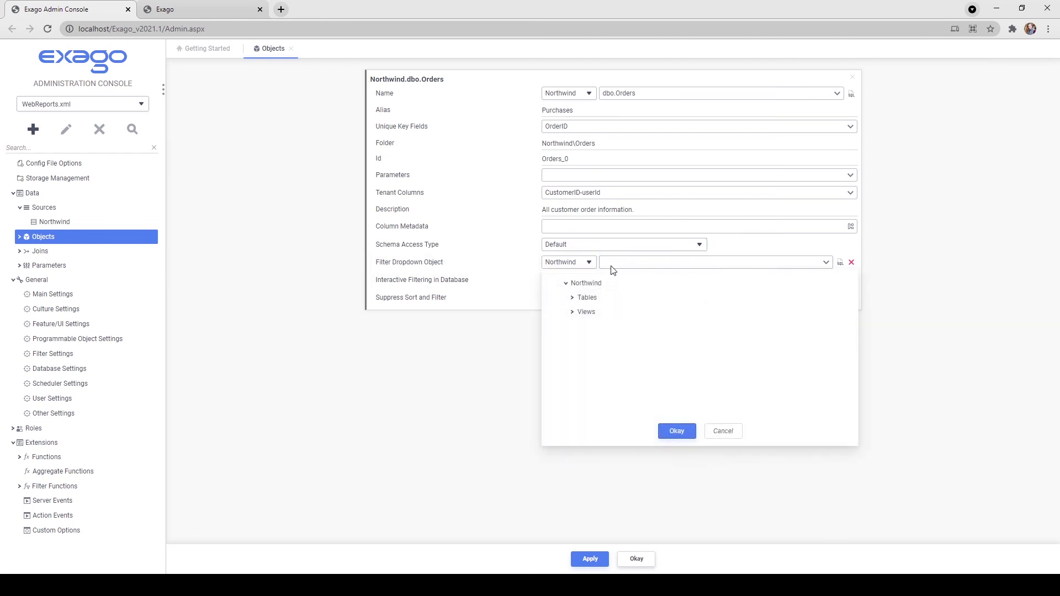
{"action": "left_click", "coordinate": [590, 299]}
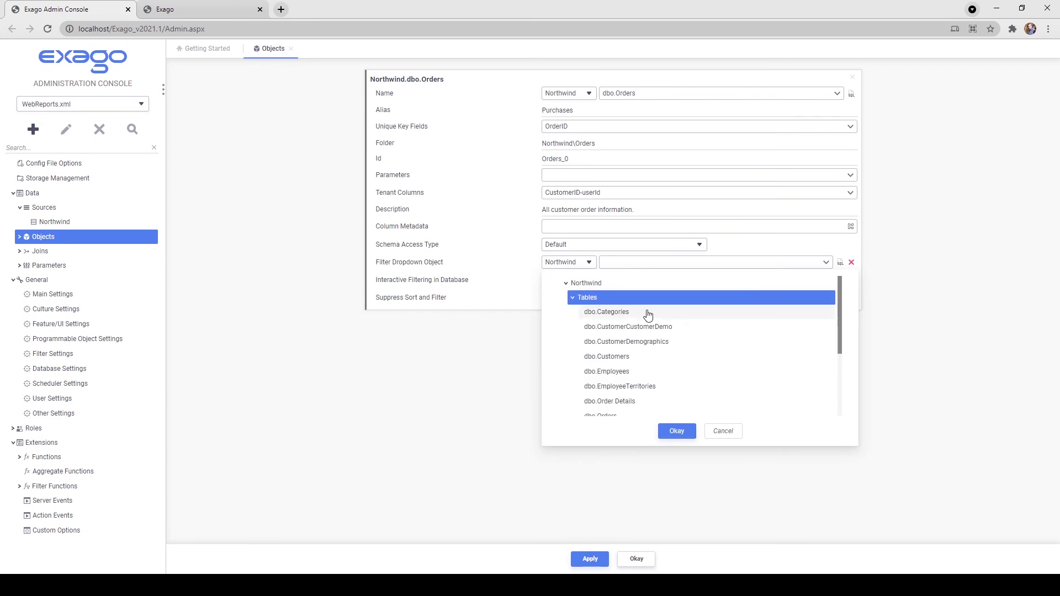
{"action": "scroll", "coordinate": [645, 313], "scroll_direction": "down", "scroll_amount": 1}
{"action": "left_click", "coordinate": [634, 346]}
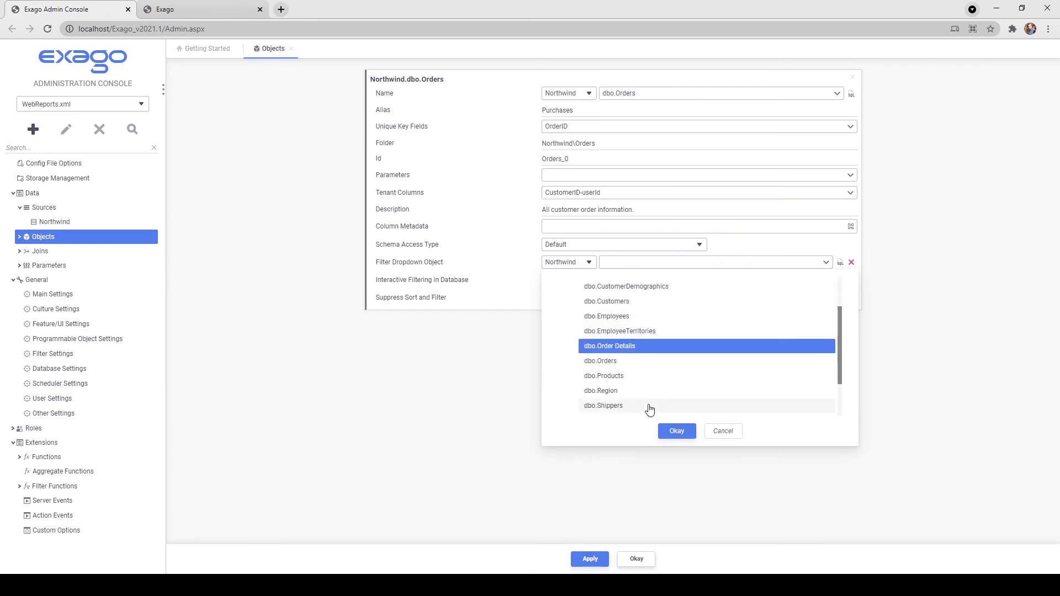
{"action": "left_click", "coordinate": [676, 436]}
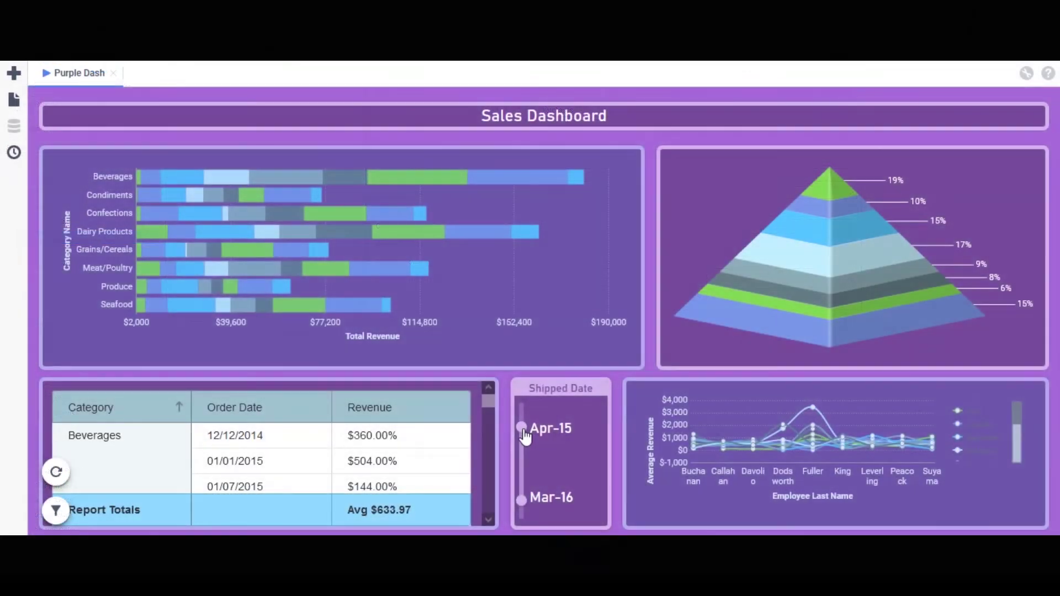
{"action": "left_click_drag", "start_coordinate": [521, 428], "coordinate": [525, 467]}
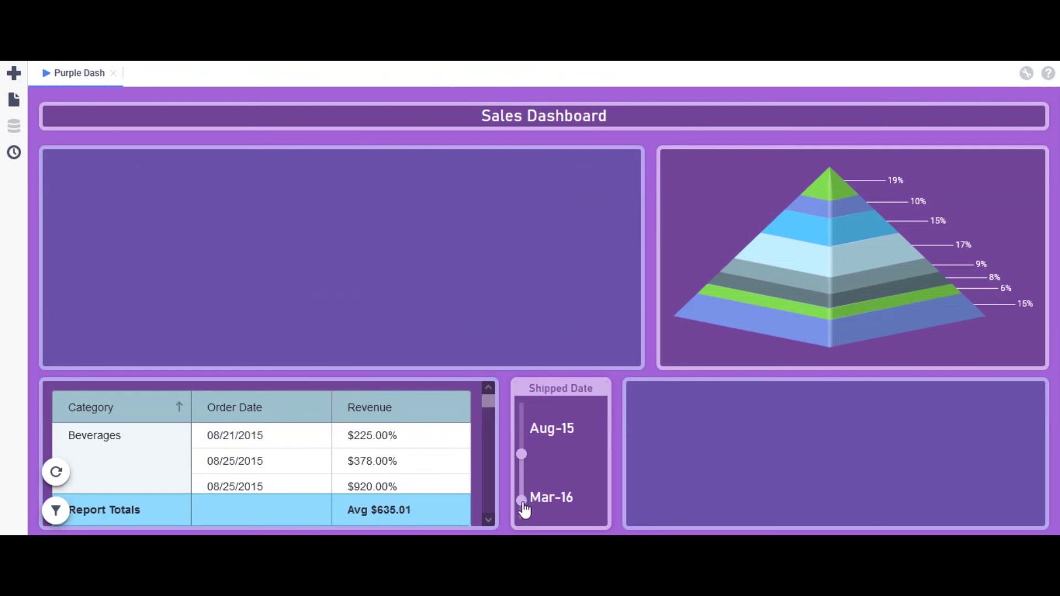
Delete dbo.Order Details from the Filter Dropdown Object setting and confirm.
{"action": "left_click_drag", "start_coordinate": [522, 504], "coordinate": [526, 523]}
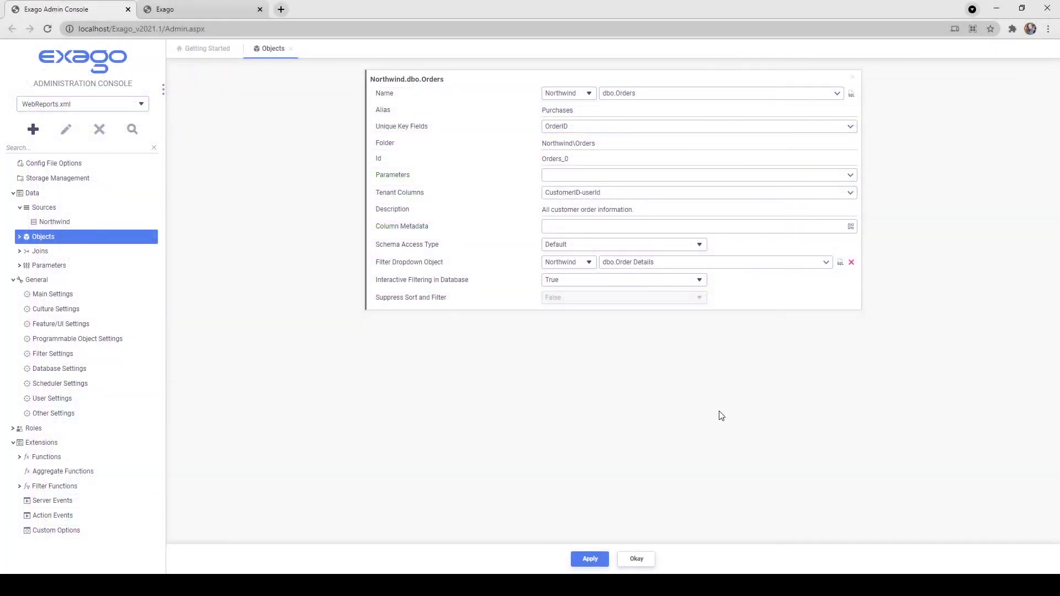
{"action": "left_click", "coordinate": [851, 263]}
{"action": "left_click", "coordinate": [586, 221]}
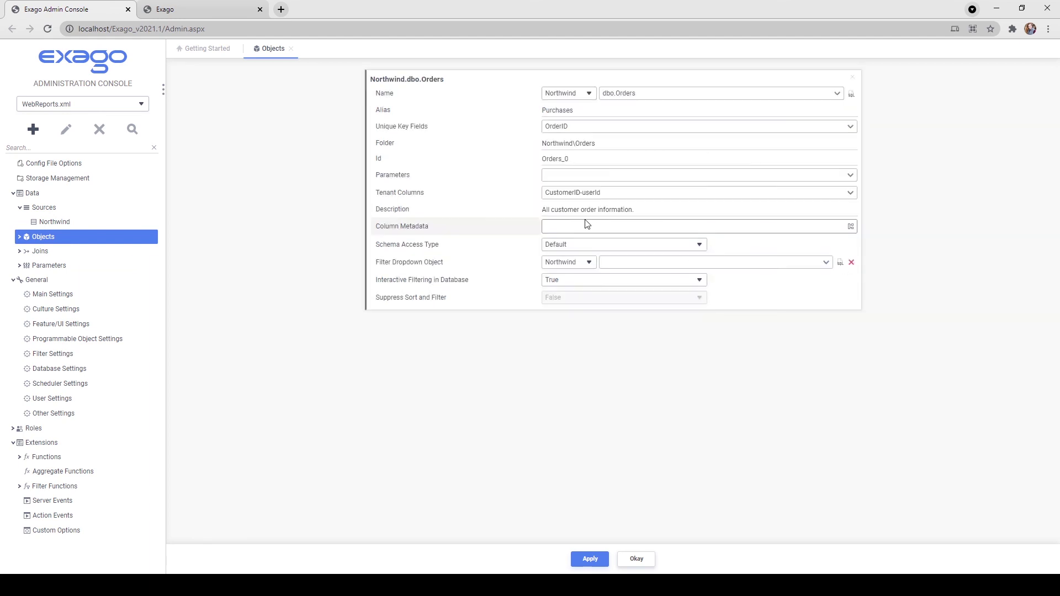
Check Interactive Filtering in Database and leave it set to True.
{"action": "mouse_move", "coordinate": [599, 288]}
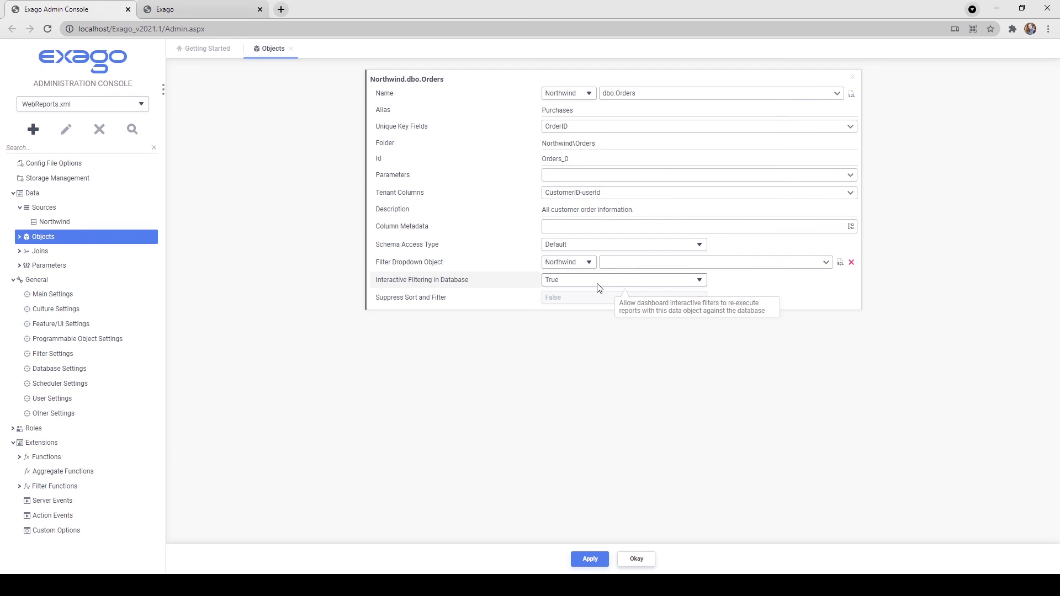
{"action": "left_click", "coordinate": [598, 288]}
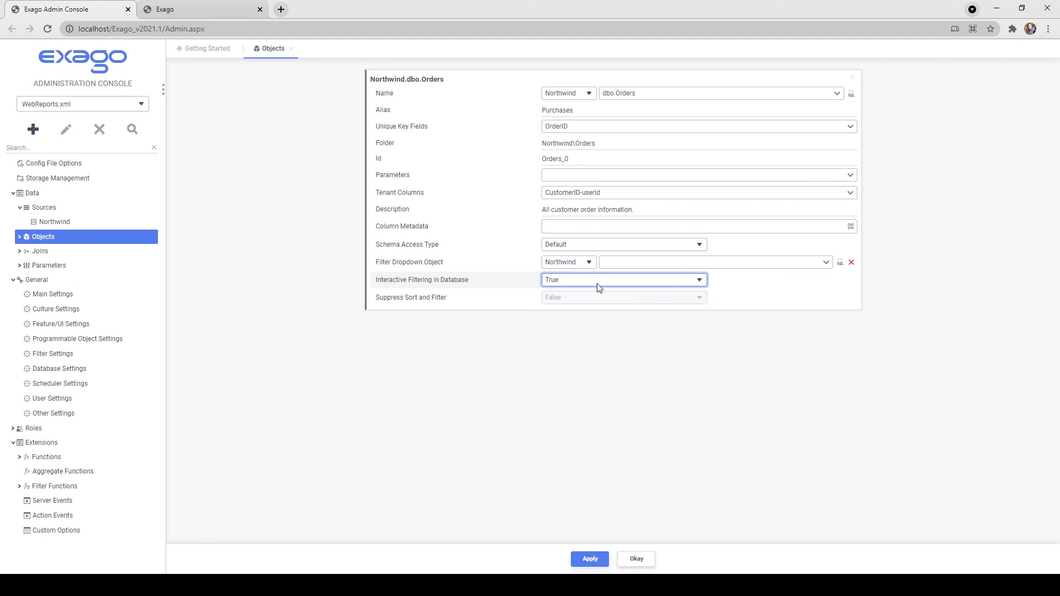
{"action": "left_click", "coordinate": [607, 326]}
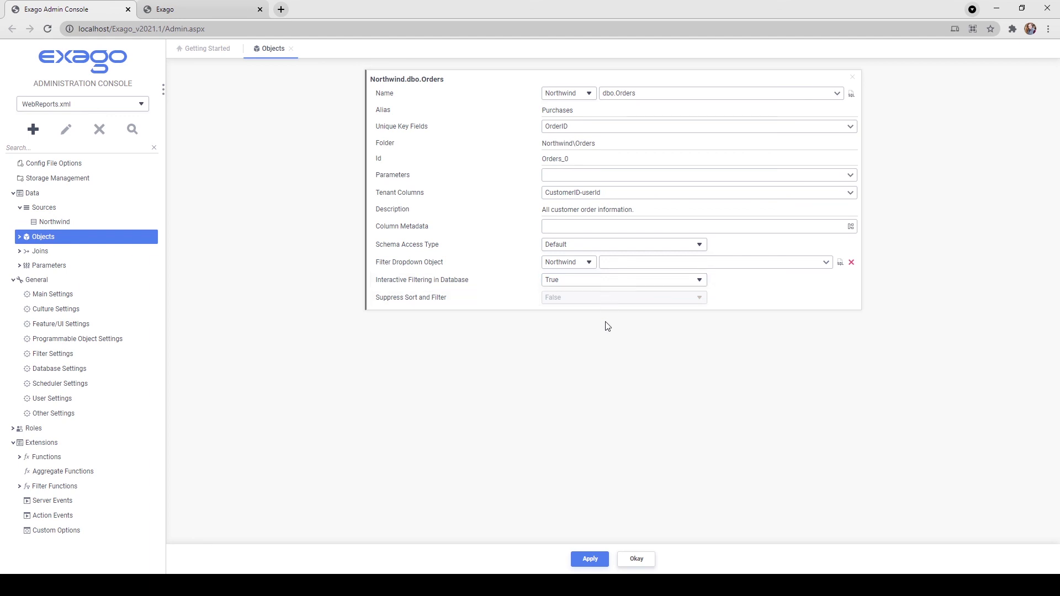